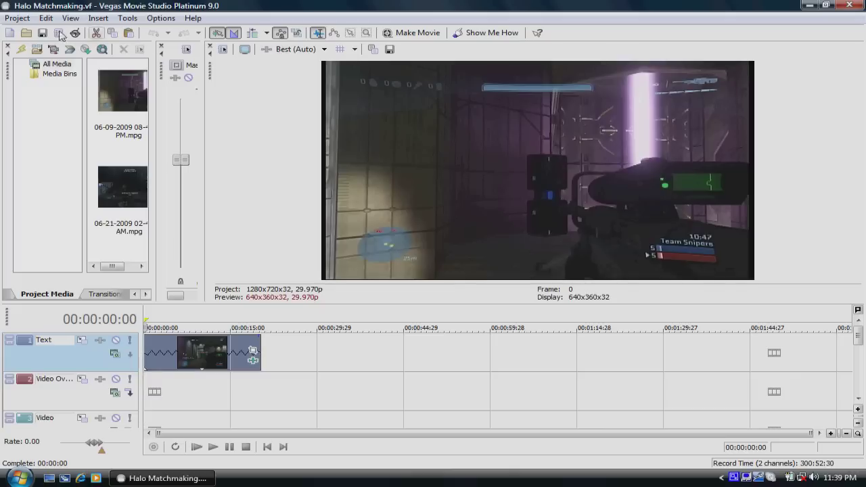
# Glance at the Project menu, then open the gameplay clip's context menu on the first track.
pyautogui.click(23, 20)
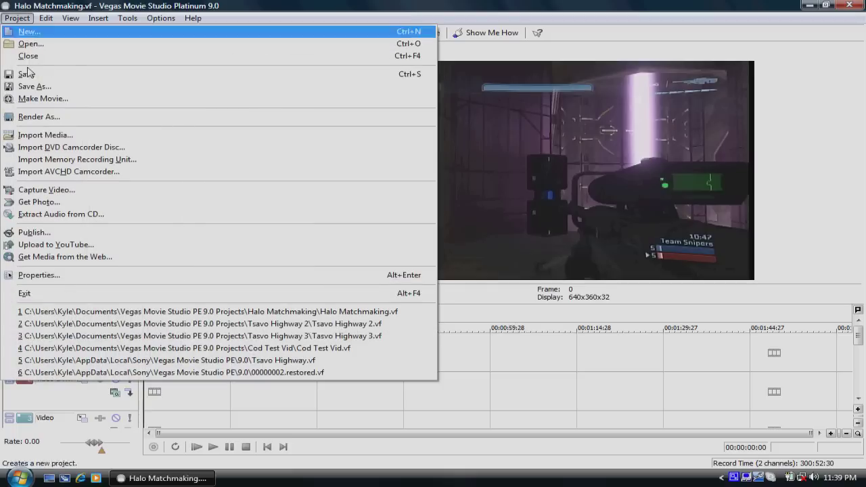
pyautogui.click(49, 117)
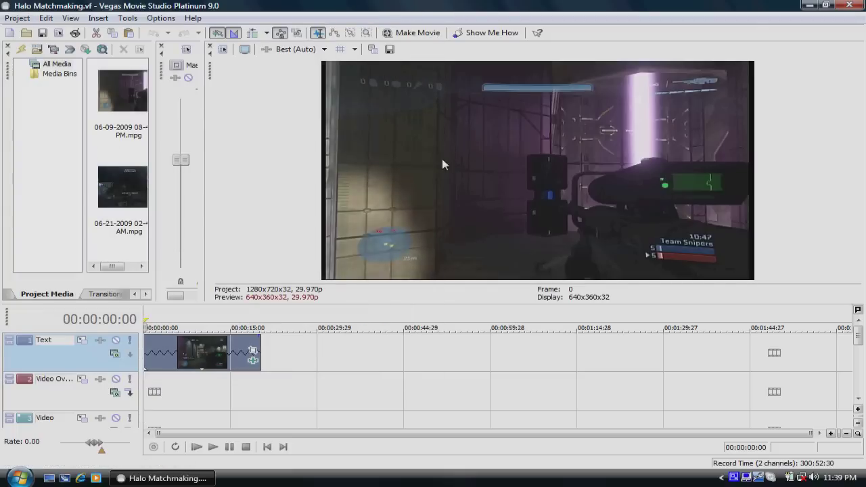
pyautogui.rightClick(200, 355)
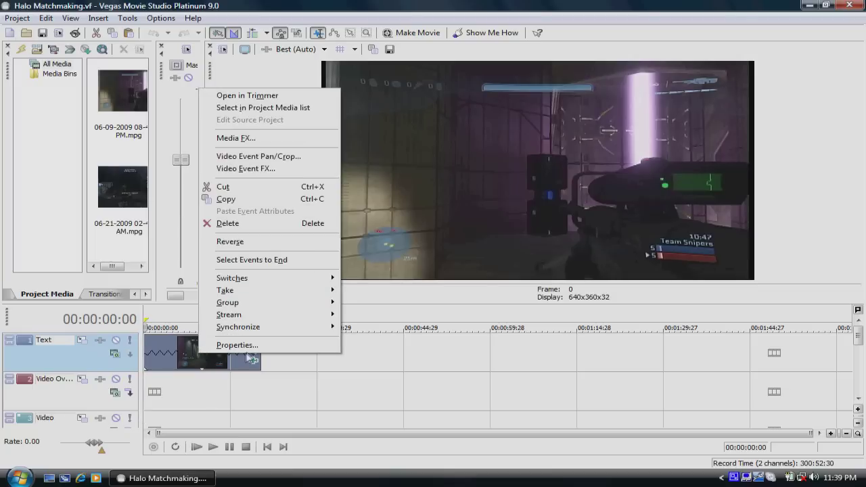
# Check the clip's Properties Media tab showing 720x480 MPEG-2 source, then confirm with OK.
pyautogui.click(230, 369)
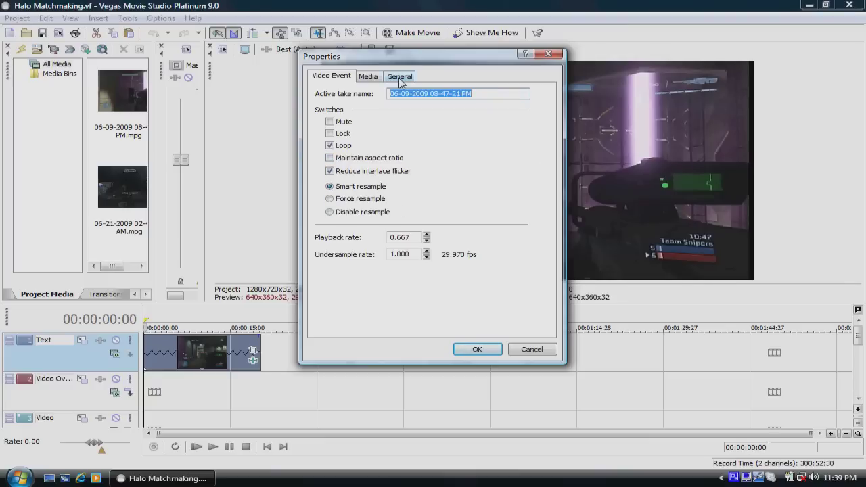
pyautogui.click(375, 77)
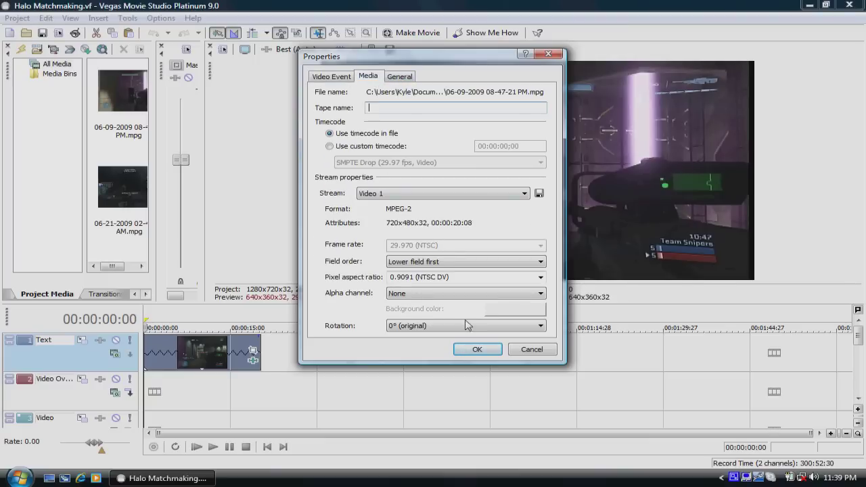
pyautogui.click(476, 350)
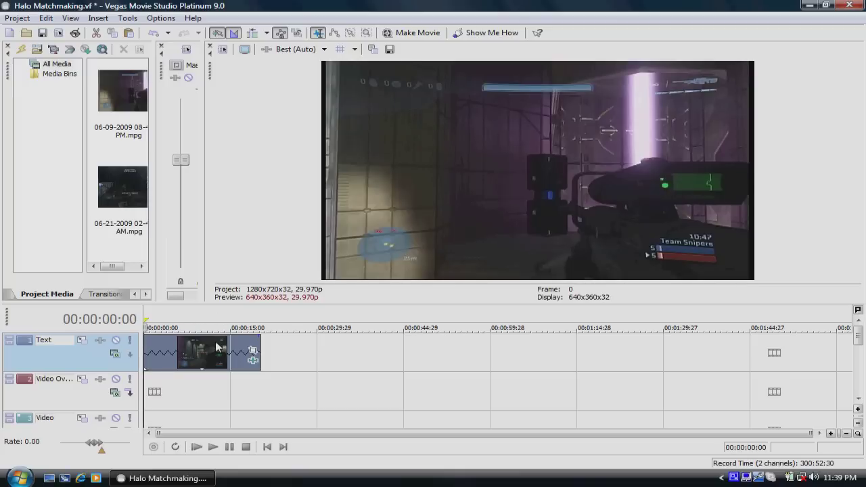
# Start Render As and customize the YouTube HD 2 template's 1280x720 Xvid video settings.
pyautogui.click(17, 18)
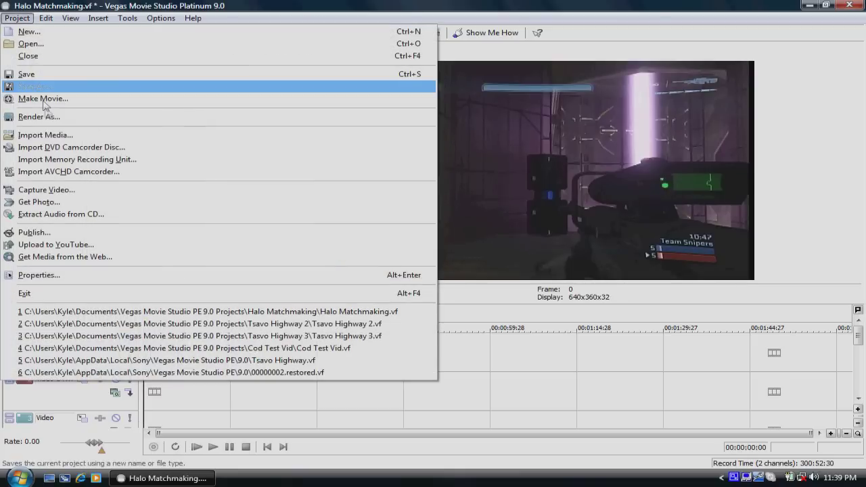
pyautogui.click(43, 116)
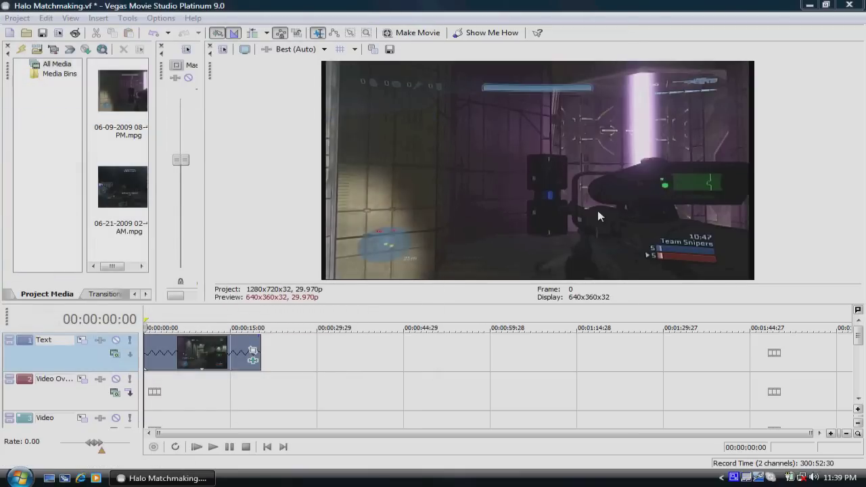
pyautogui.click(583, 302)
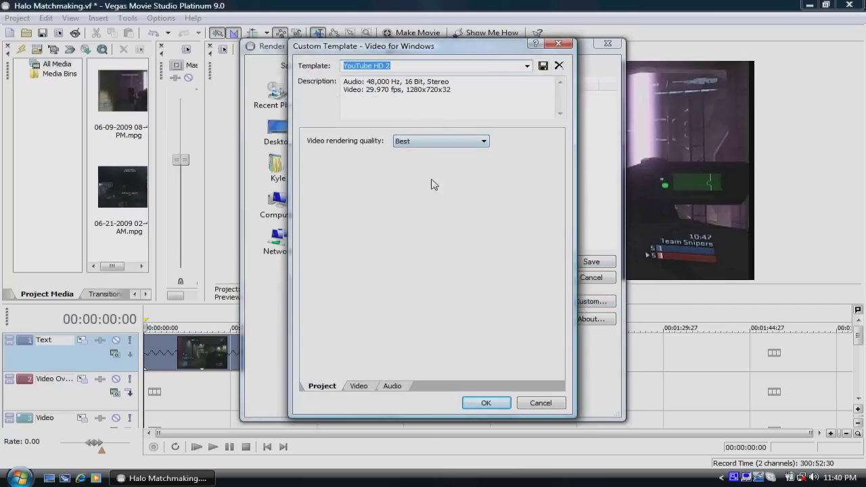
pyautogui.click(360, 386)
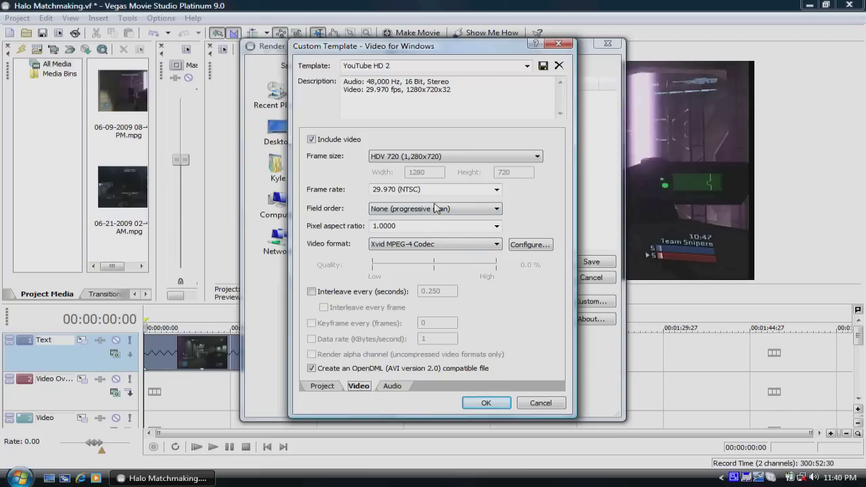
pyautogui.click(516, 247)
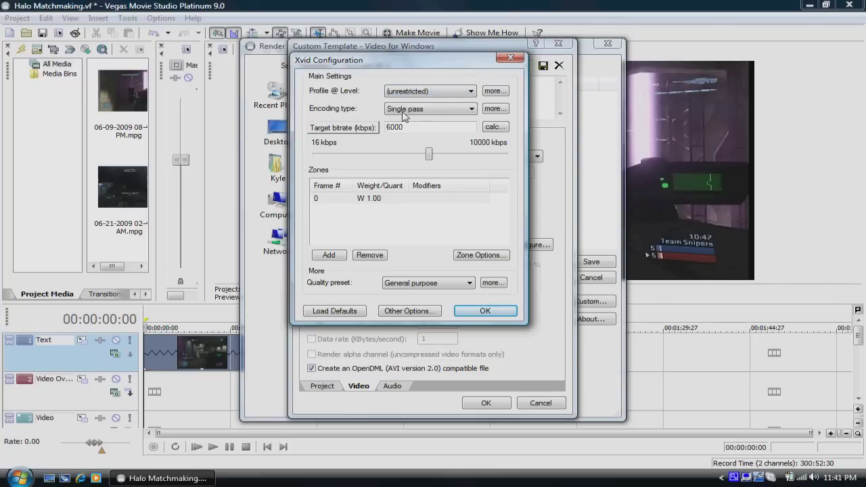
# Keep Xvid at single-pass target bitrate of 6000 kbps and accept the configuration.
pyautogui.click(344, 131)
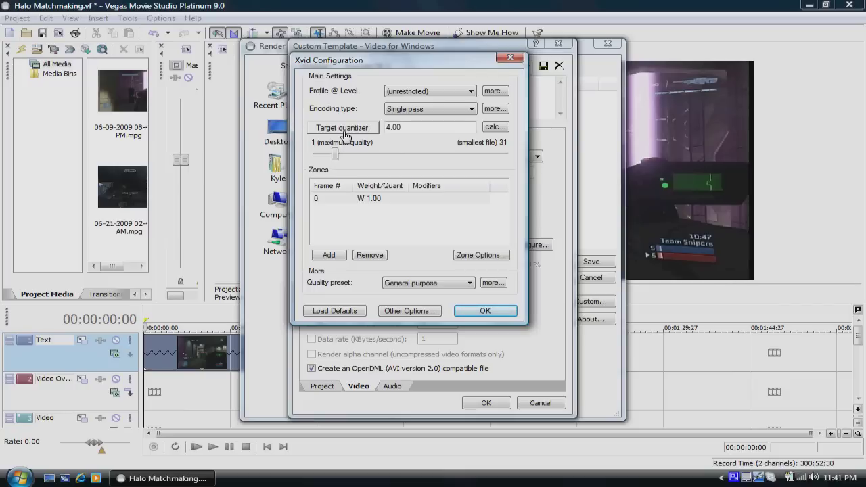
pyautogui.click(344, 131)
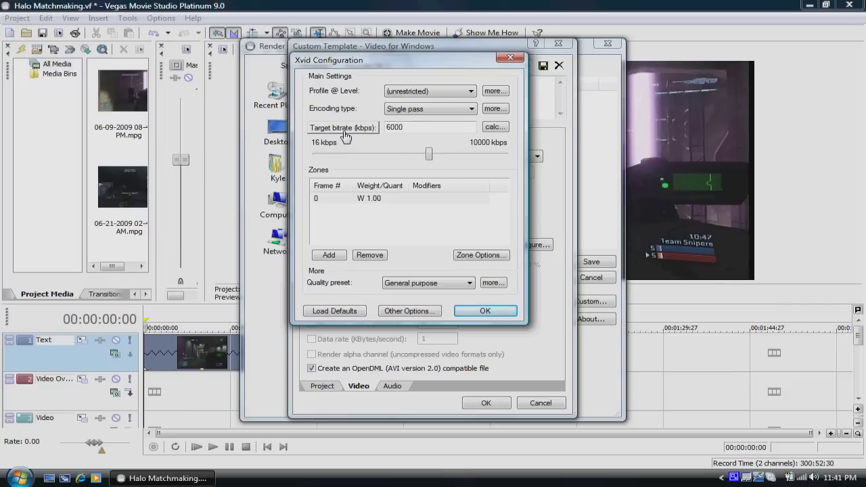
pyautogui.doubleClick(411, 129)
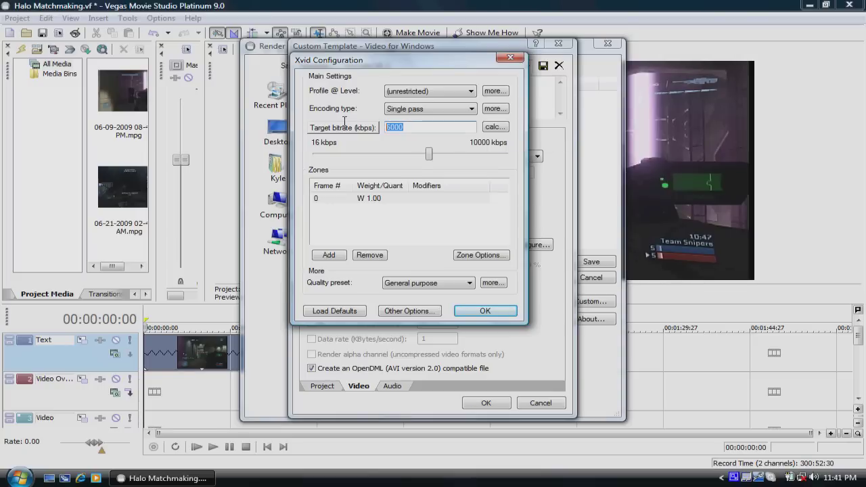
pyautogui.write('300')
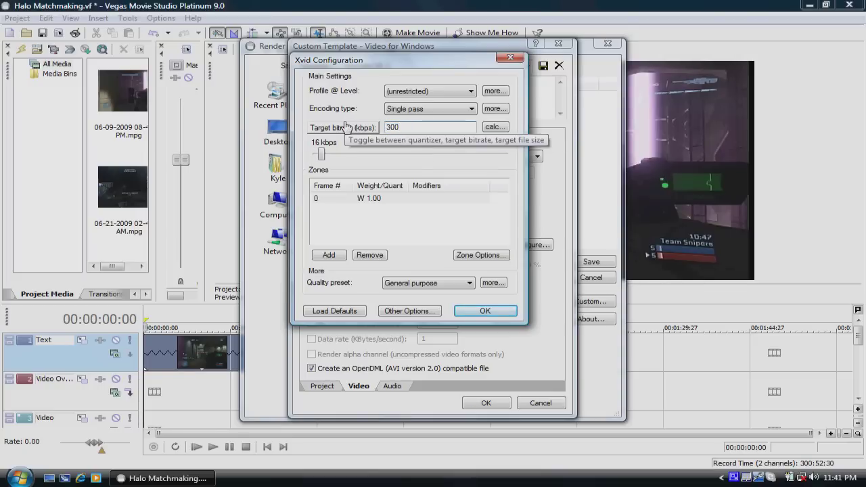
pyautogui.write('0')
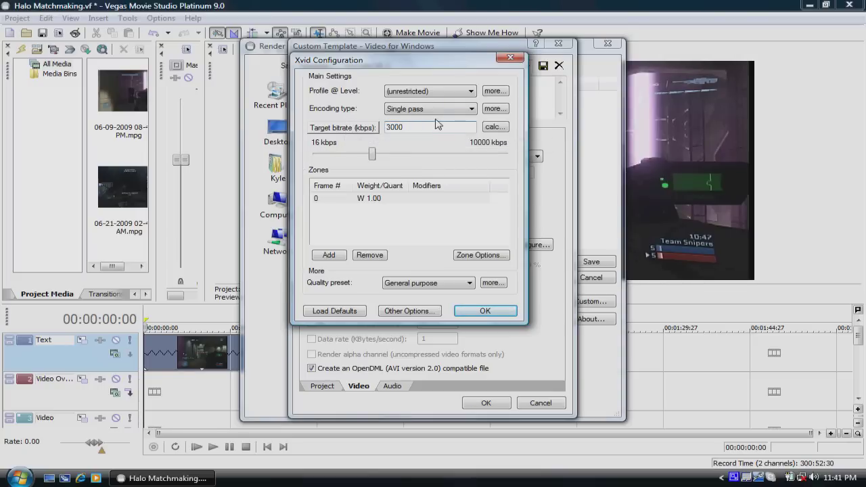
pyautogui.press('BackSpace')
pyautogui.press('BackSpace')
pyautogui.press('BackSpace')
pyautogui.write('6000')
pyautogui.click(484, 311)
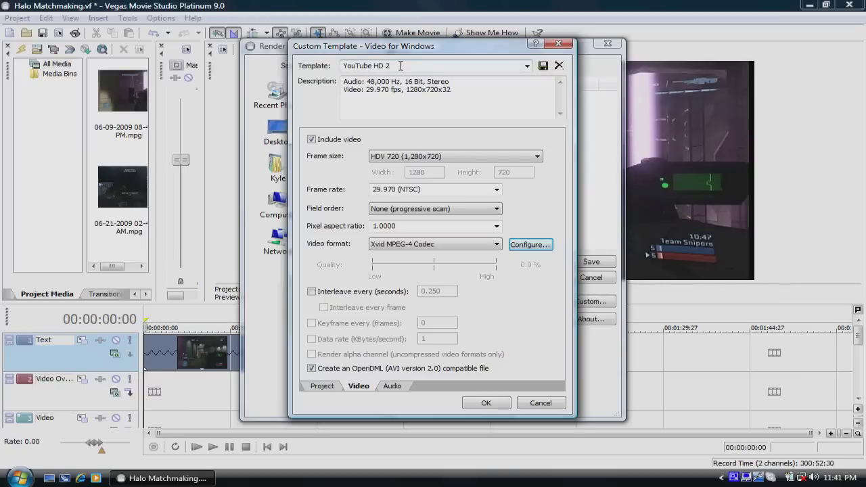
pyautogui.click(319, 386)
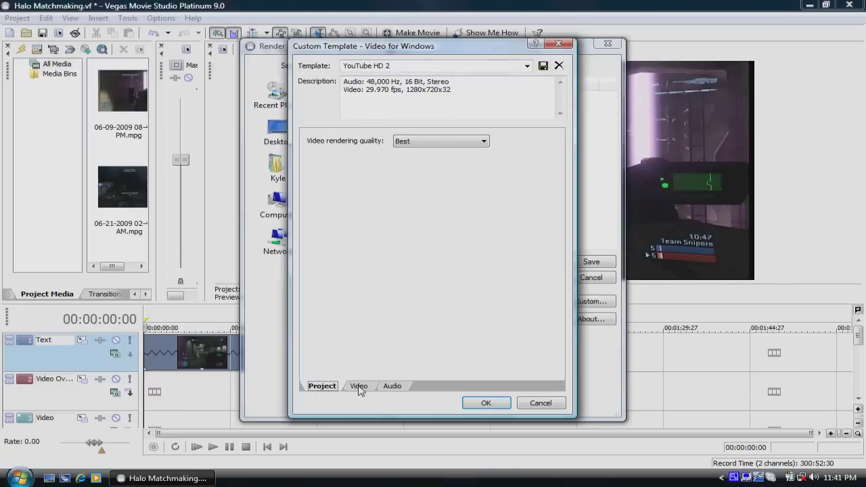
pyautogui.click(559, 44)
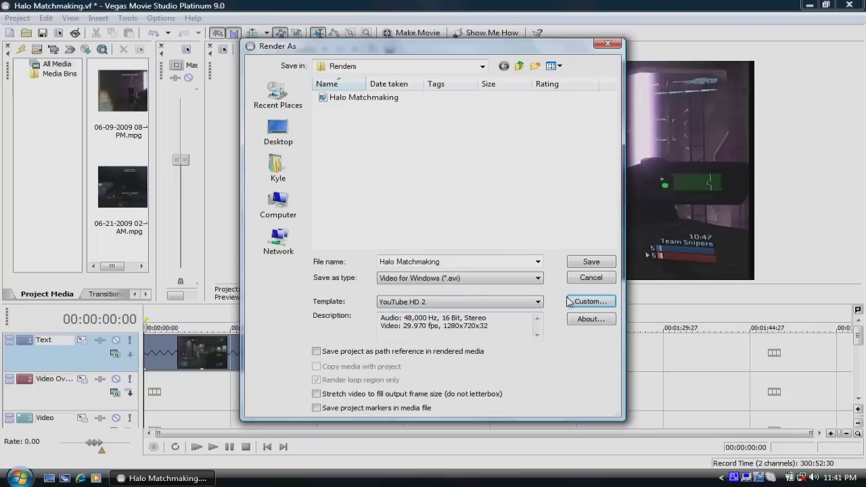
pyautogui.click(595, 304)
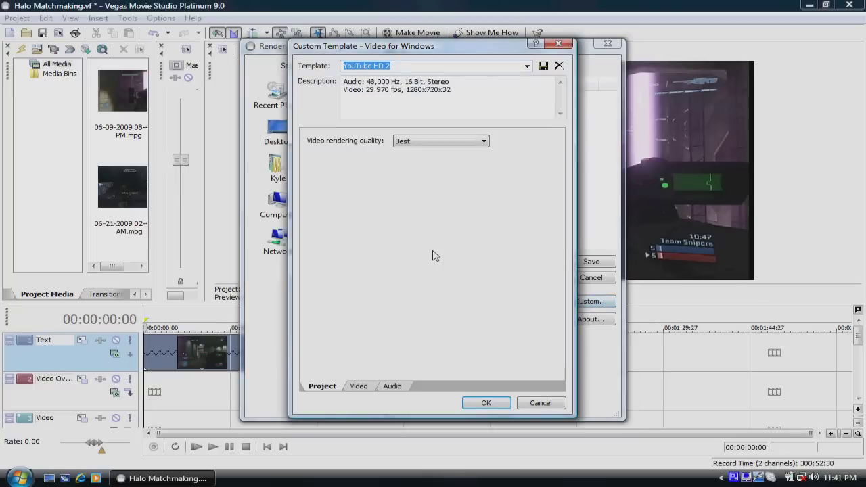
pyautogui.click(360, 386)
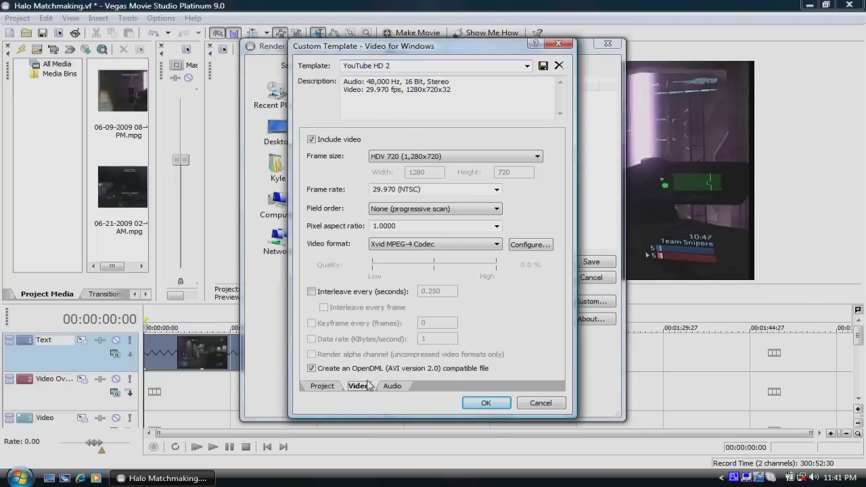
# Switch the template's video format to DivX 6.8.5 and open its codec properties.
pyautogui.click(455, 244)
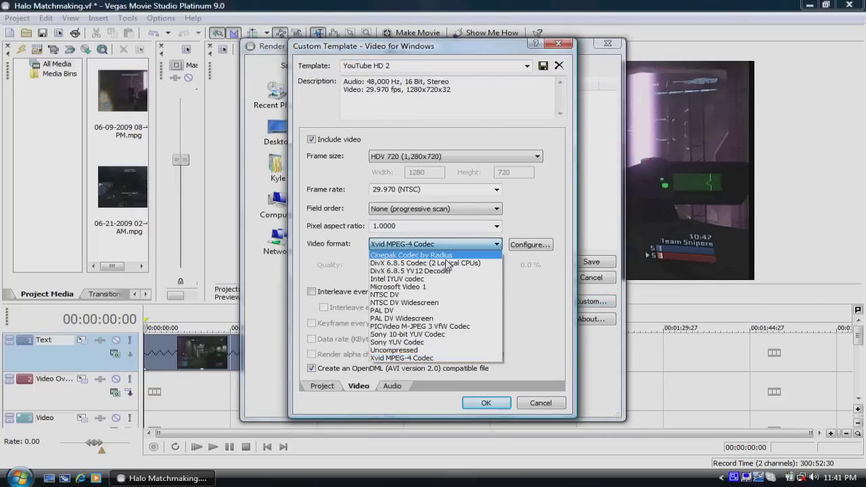
pyautogui.click(448, 264)
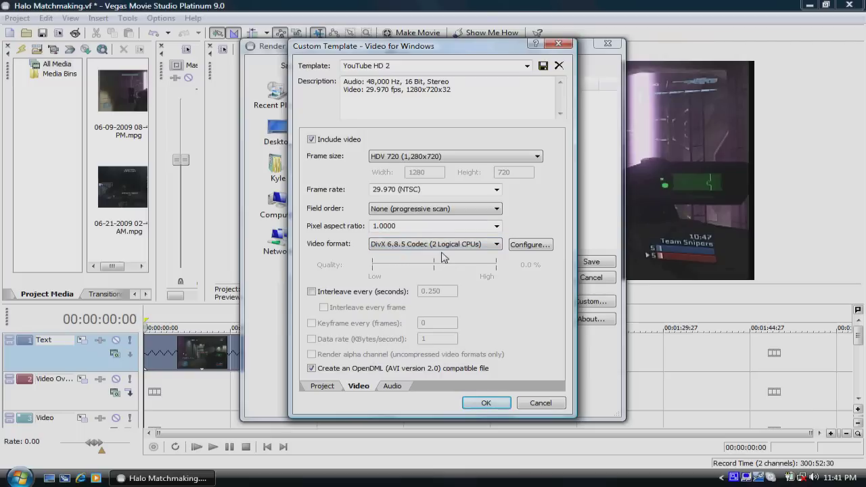
pyautogui.click(523, 243)
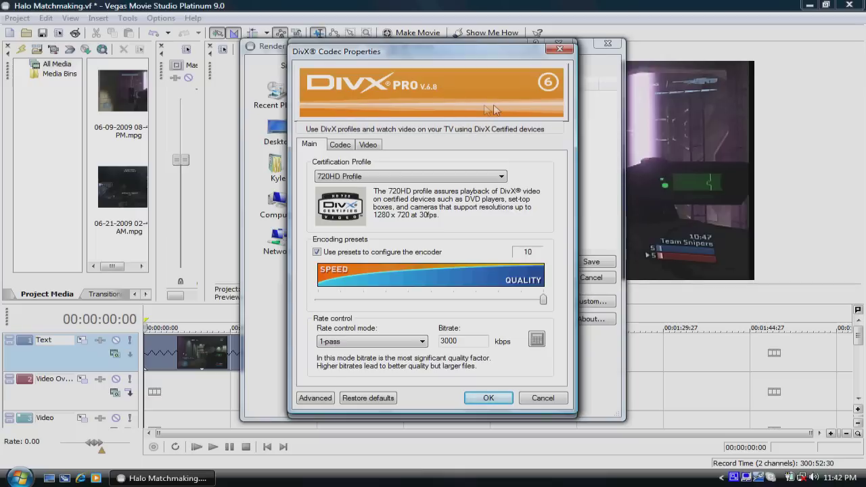
# Keep DivX on the 720HD Profile with Use presets enabled, then view the Codec performance settings.
pyautogui.click(344, 147)
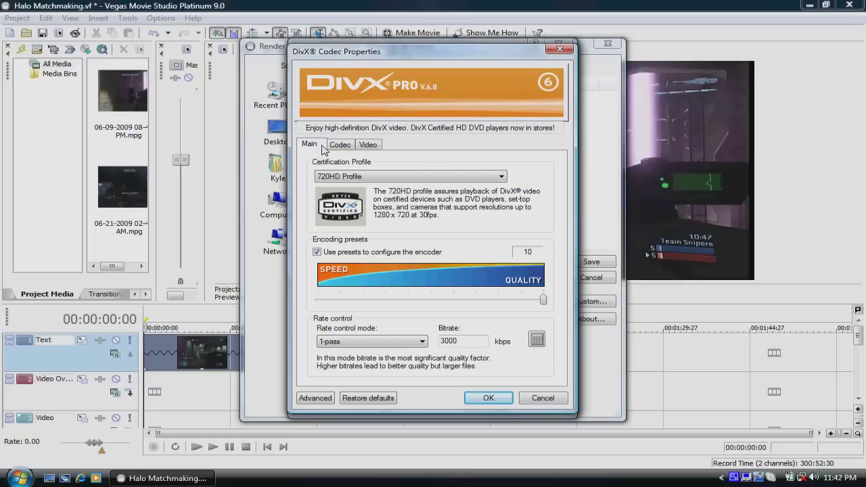
pyautogui.click(310, 147)
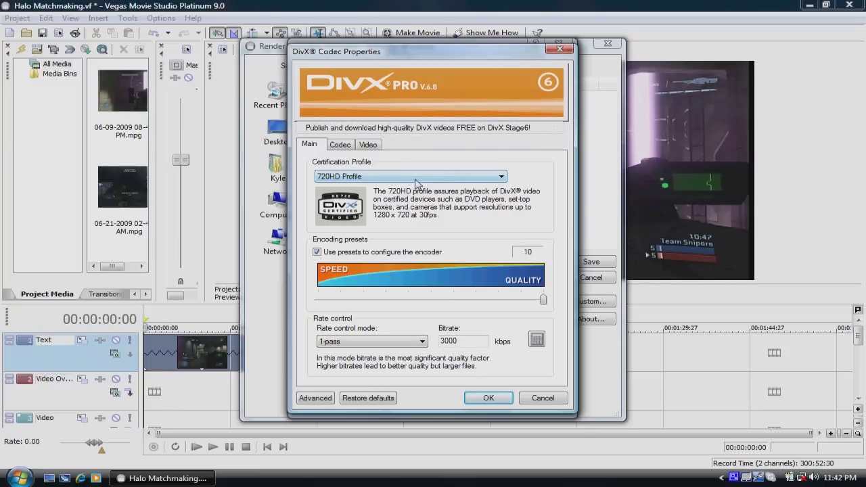
pyautogui.click(342, 178)
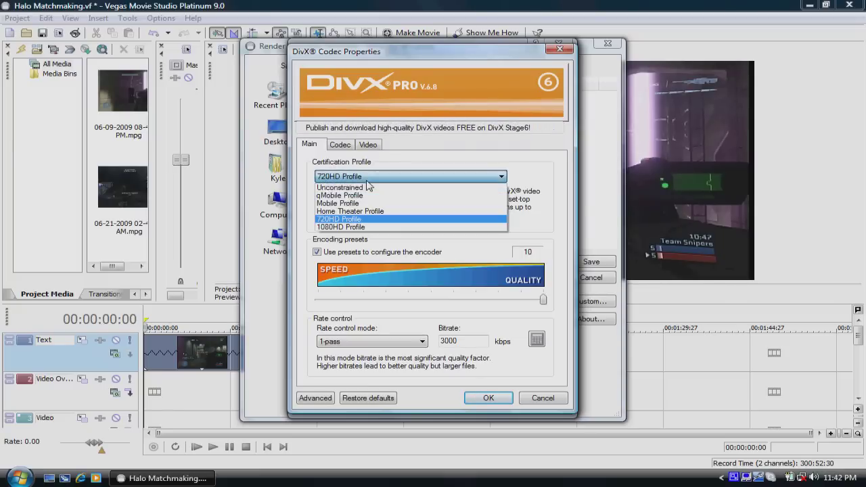
pyautogui.click(380, 220)
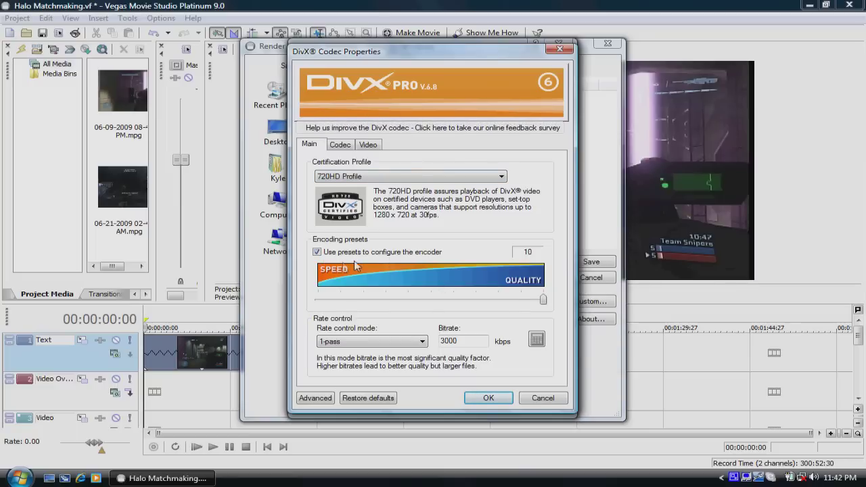
pyautogui.click(317, 252)
pyautogui.click(317, 252)
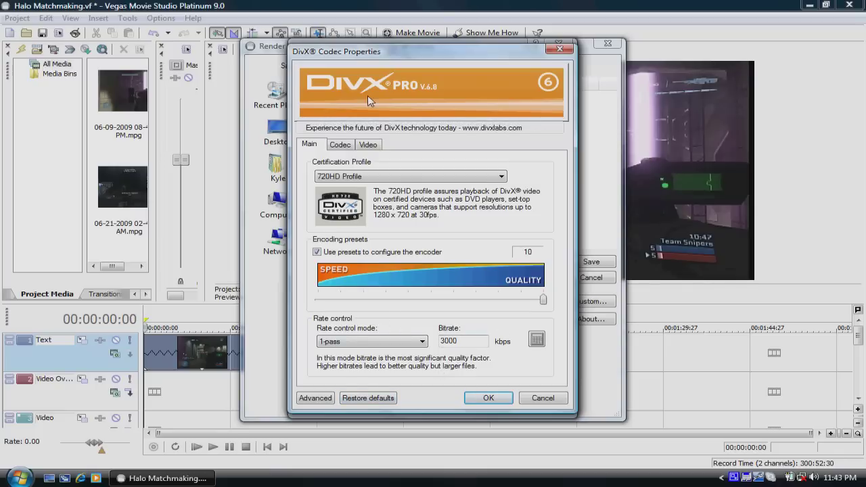
pyautogui.click(339, 144)
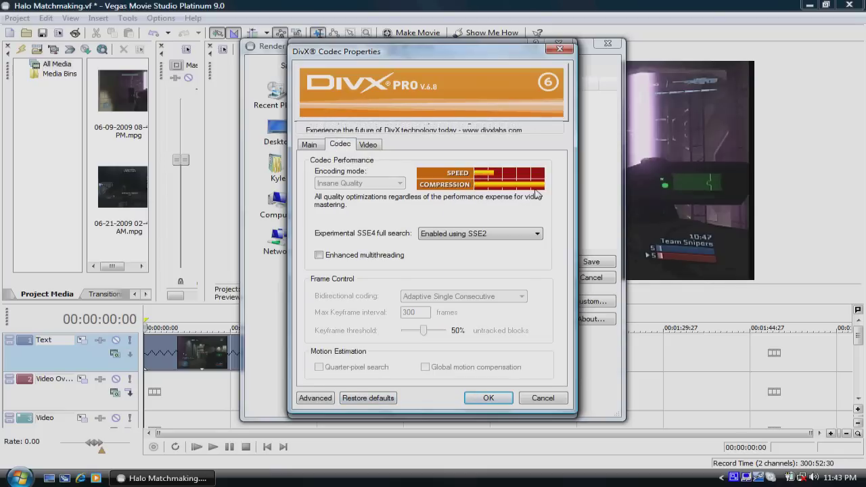
# Keep DivX input and output at NTSC 16:9 with 1280x720 resize, and accept the codec settings.
pyautogui.click(368, 145)
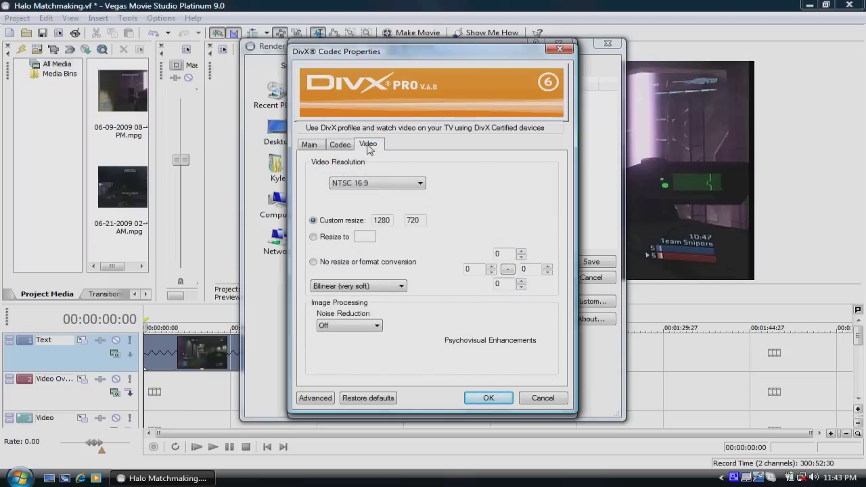
pyautogui.click(362, 182)
pyautogui.click(365, 230)
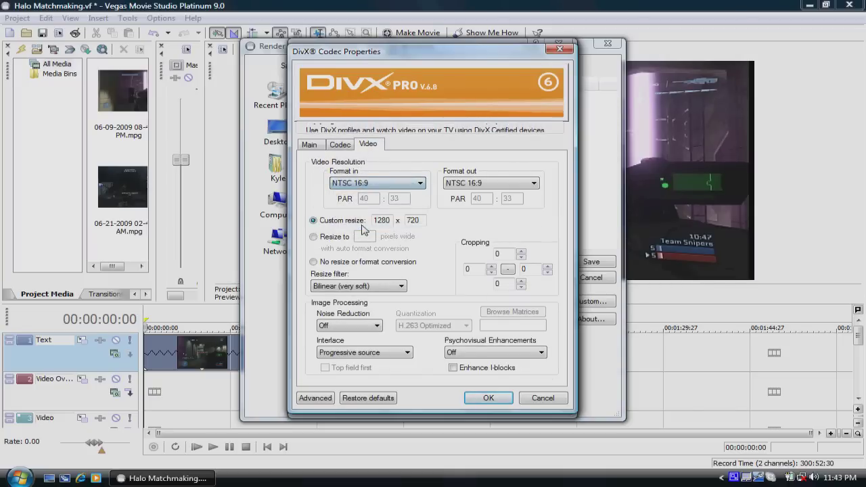
pyautogui.click(484, 184)
pyautogui.click(484, 225)
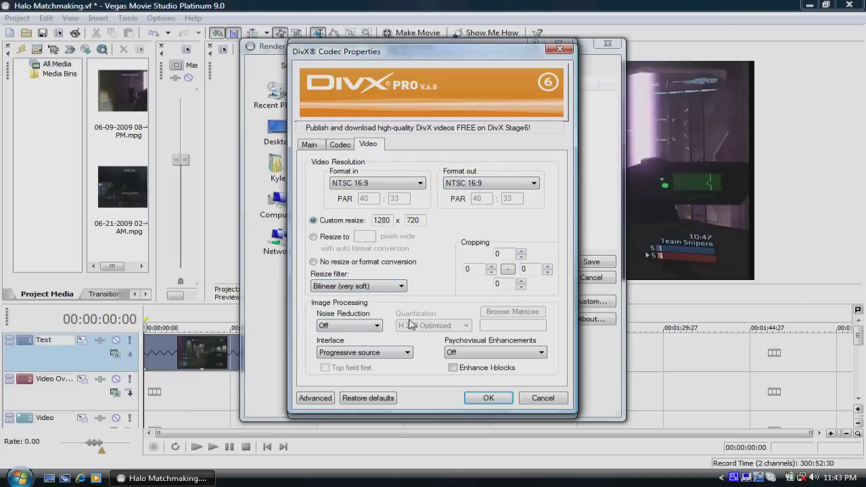
pyautogui.click(483, 403)
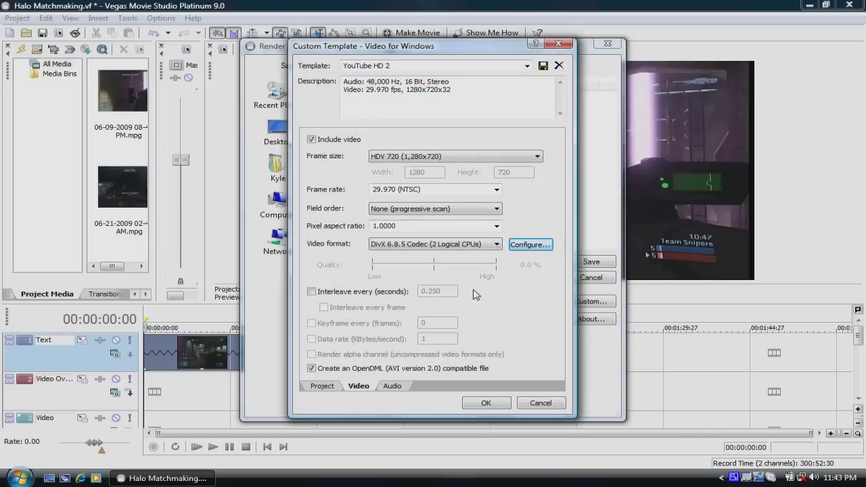
# Close the Custom Template - Video for Windows dialog to return to Render As.
pyautogui.click(560, 44)
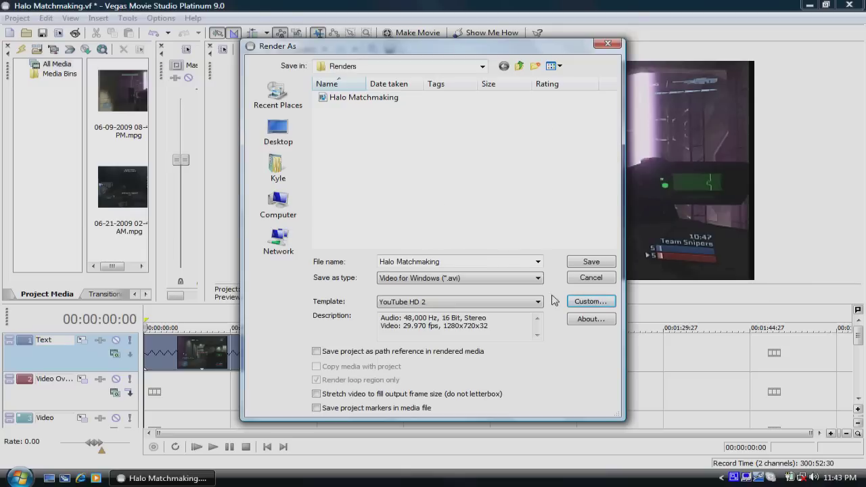
# Set YouTube HD 2 video format to Xvid MPEG-4, close Render As, and minimize Vegas.
pyautogui.click(574, 299)
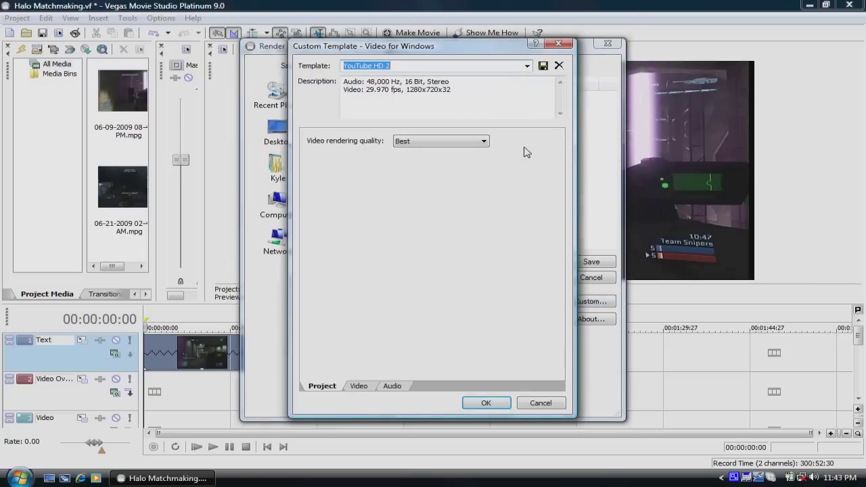
pyautogui.click(358, 387)
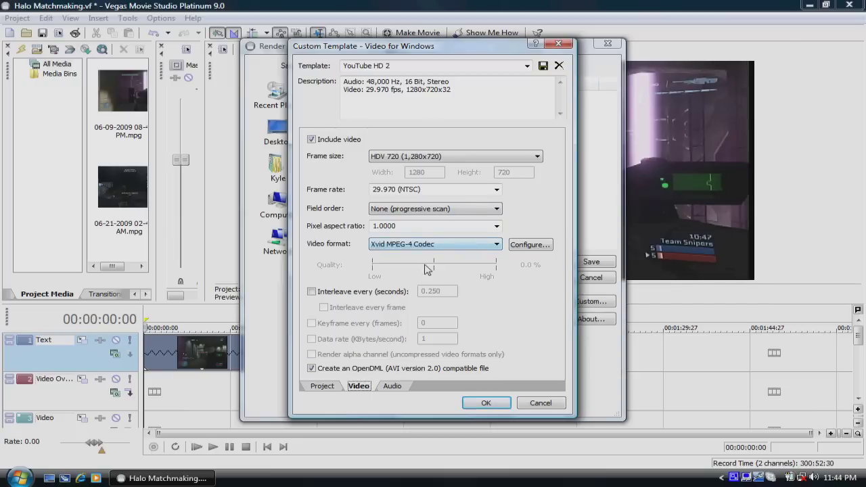
pyautogui.click(559, 45)
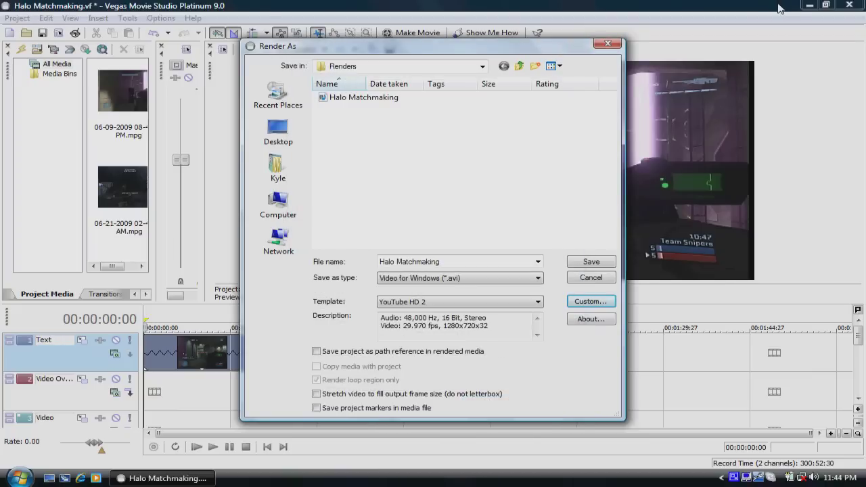
pyautogui.click(607, 44)
pyautogui.click(809, 5)
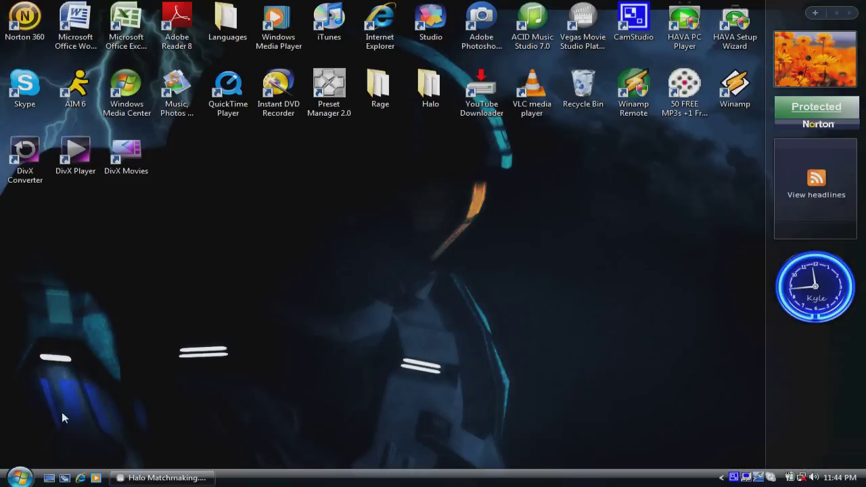
# Launch DivX Converter, add Halo Matchmaking.avi, and set its profile to DivX Plus HD.
pyautogui.doubleClick(34, 160)
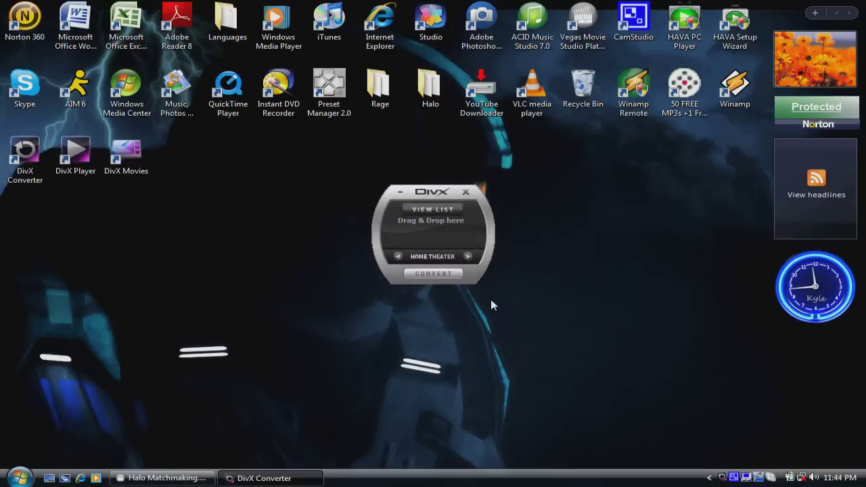
pyautogui.click(430, 216)
pyautogui.click(613, 247)
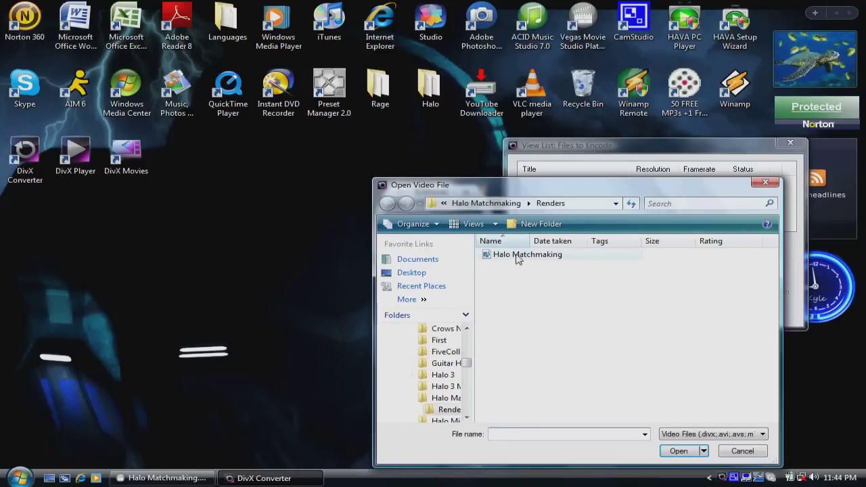
pyautogui.click(518, 259)
pyautogui.click(680, 451)
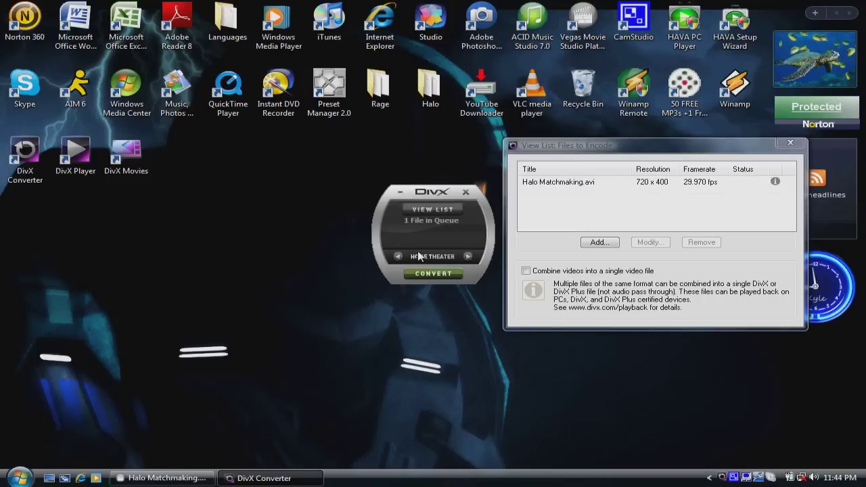
pyautogui.click(398, 257)
pyautogui.click(398, 257)
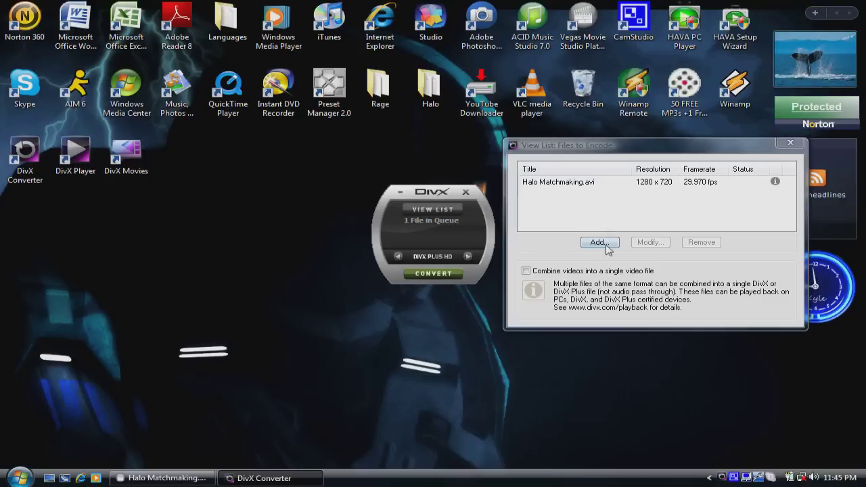
# Start converting Halo Matchmaking.avi in DivX Converter and dismiss the files-to-encode list.
pyautogui.click(437, 274)
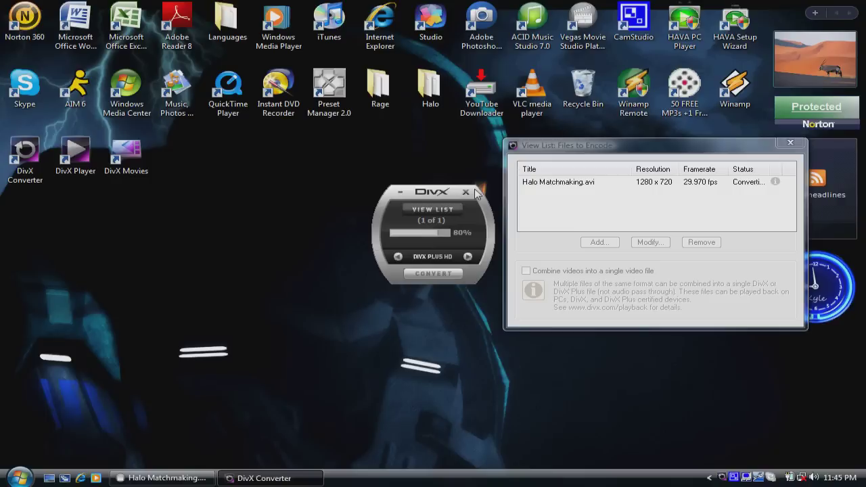
pyautogui.click(777, 184)
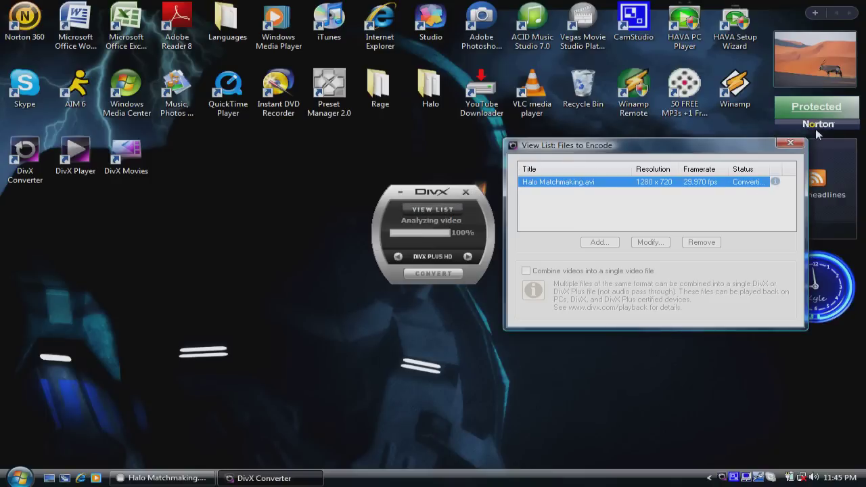
pyautogui.click(800, 144)
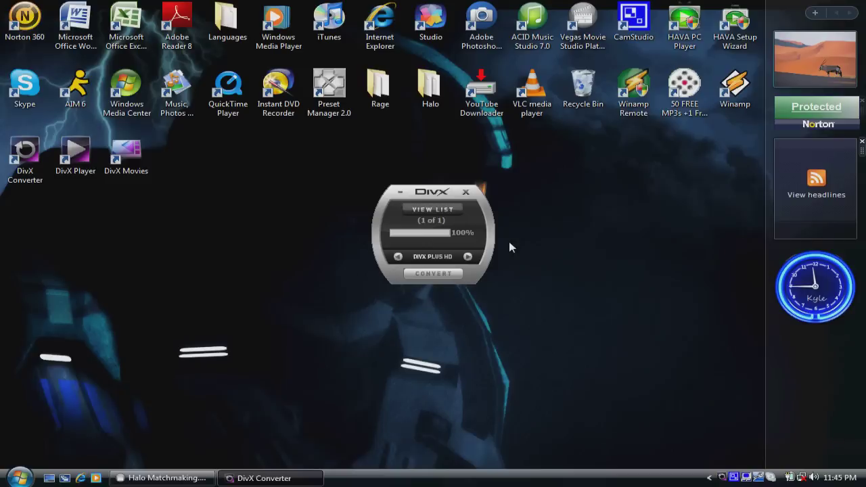
# Cancel the running encode, close DivX Converter, and return to the Vegas project.
pyautogui.click(465, 193)
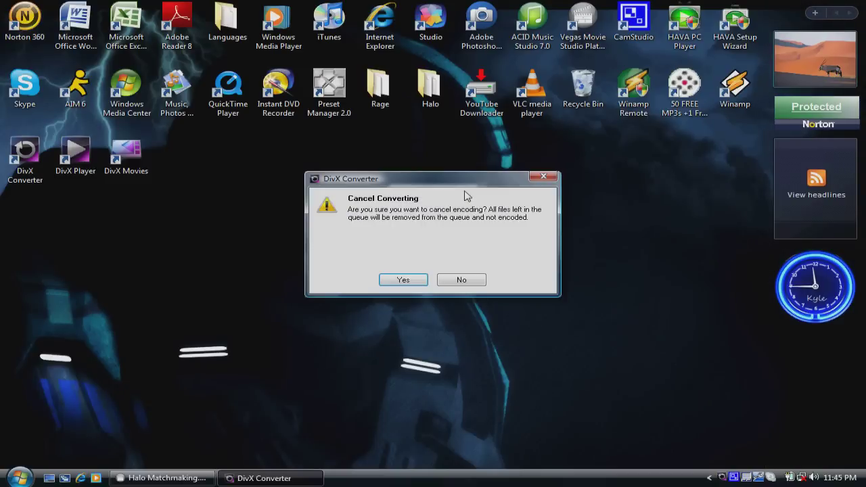
pyautogui.click(405, 282)
pyautogui.click(163, 481)
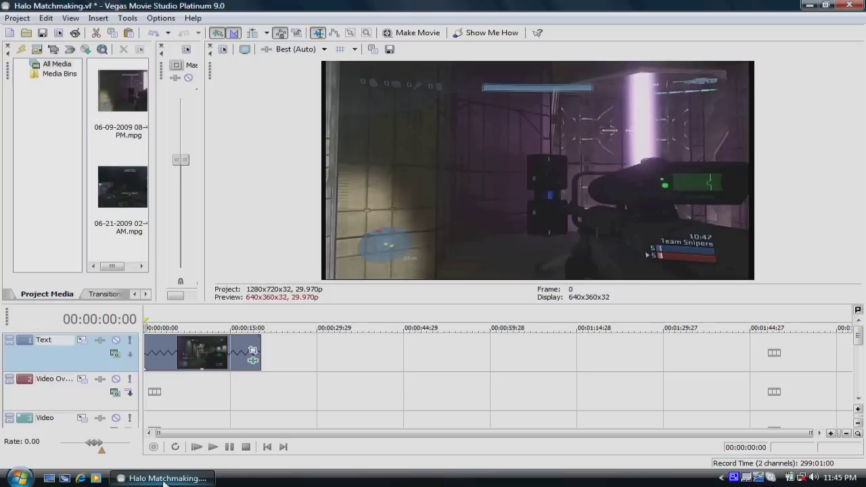